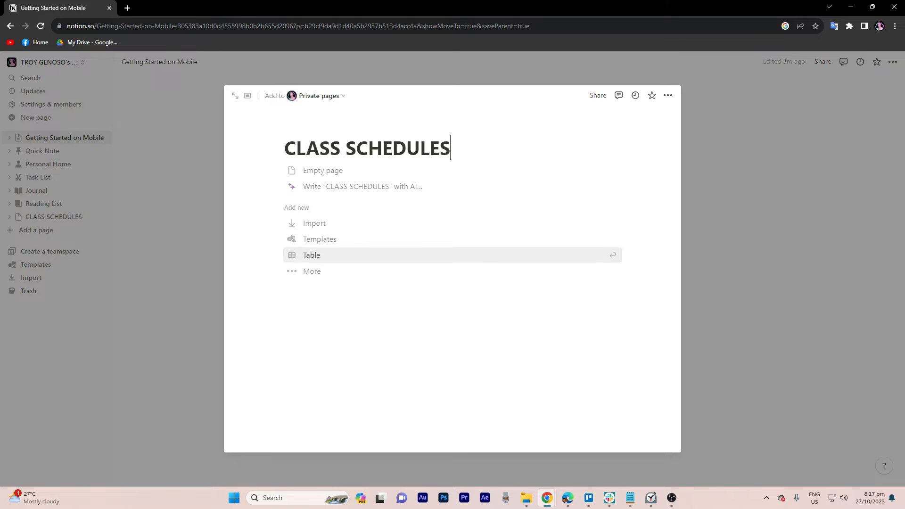
# Set up the CLASS SCHEDULES page as a table database.
pyautogui.click(311, 255)
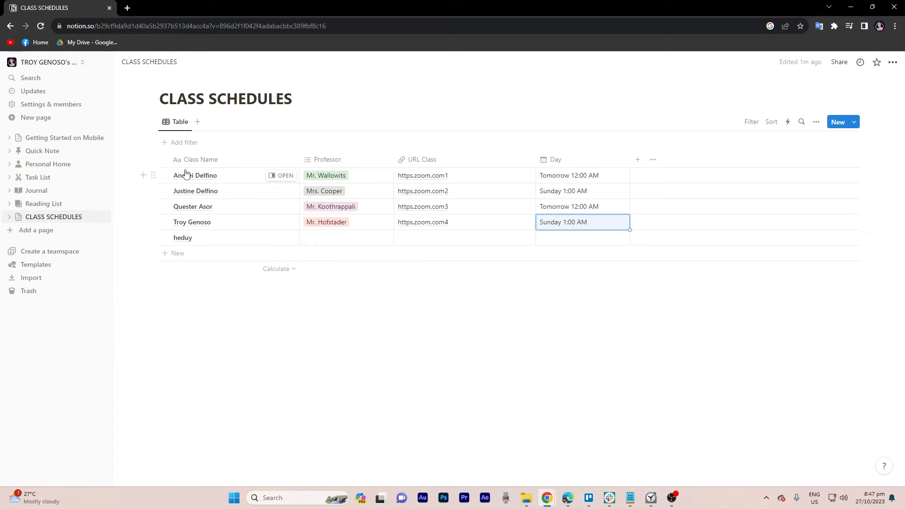
# Look over the Class Name column's property options and the editable text of its first entry.
pyautogui.click(222, 161)
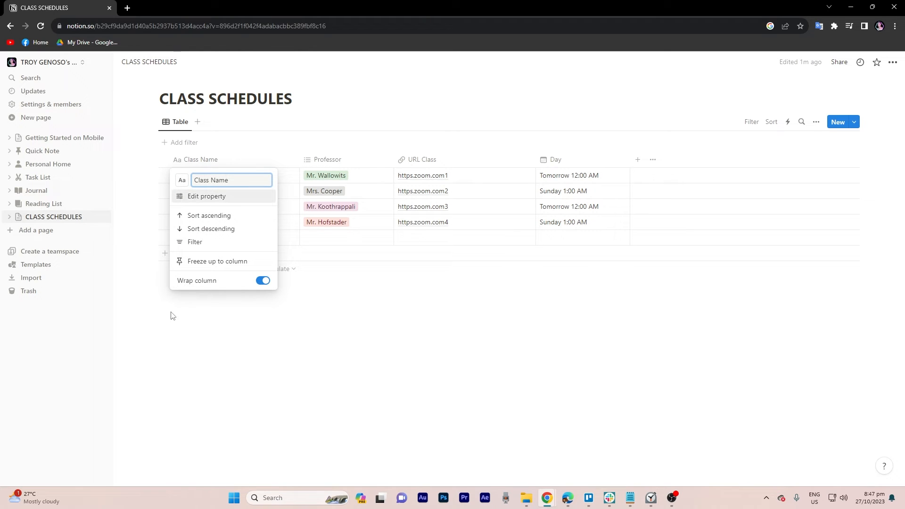
pyautogui.click(171, 314)
pyautogui.click(224, 177)
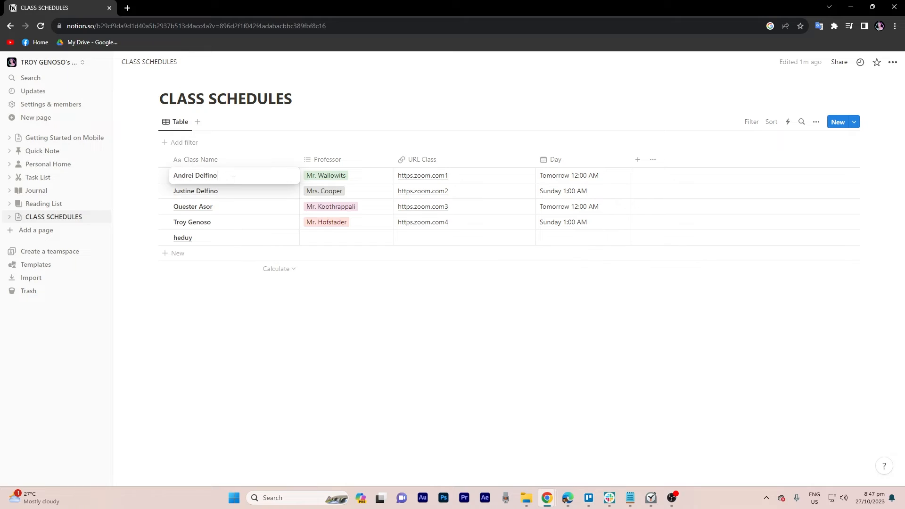
pyautogui.press('Escape')
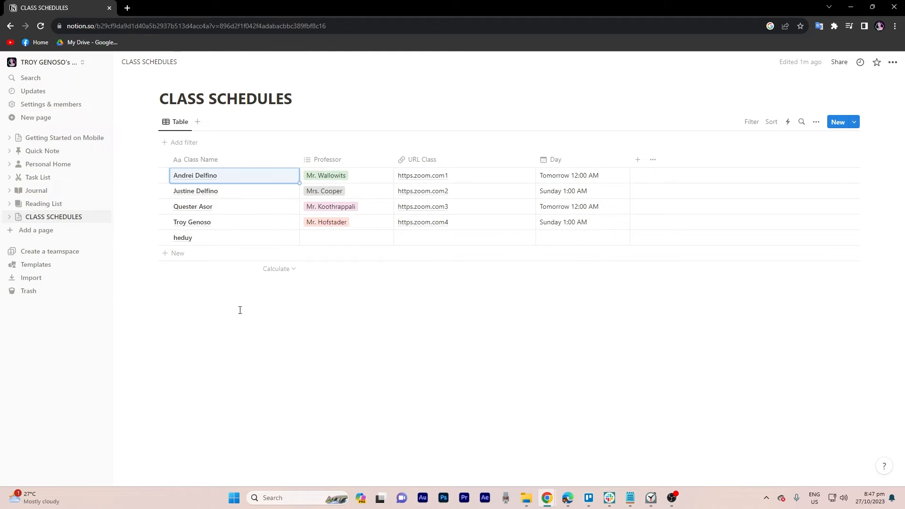
# Examine the Professor column's property options and the choices in its first two rows, entering "asa" to preview creating a new option.
pyautogui.click(342, 160)
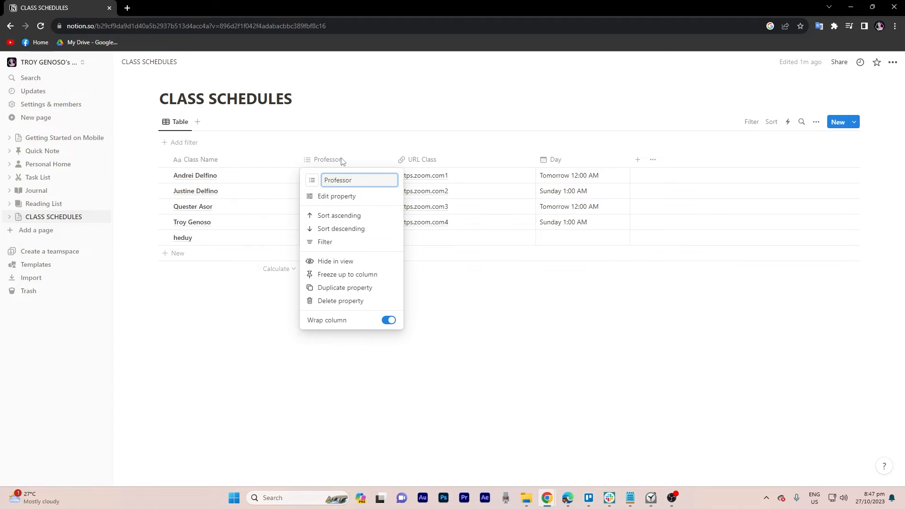
pyautogui.click(456, 321)
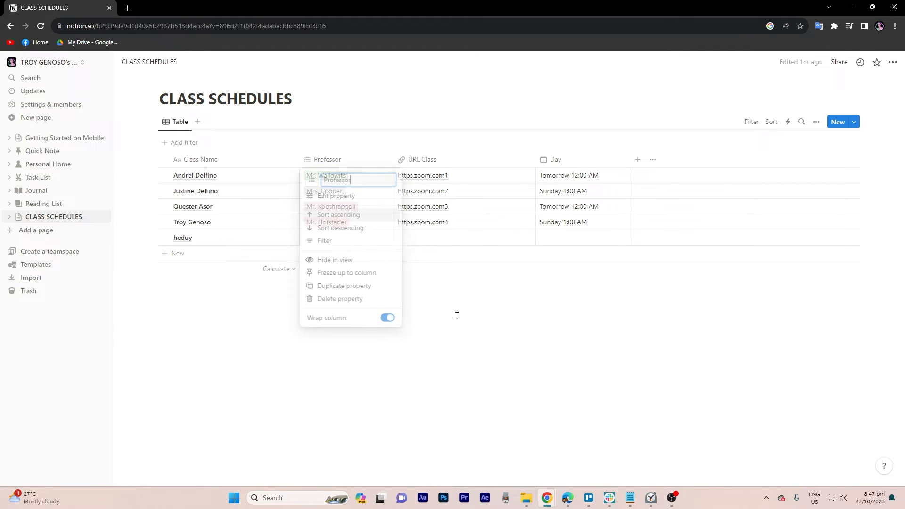
pyautogui.click(359, 177)
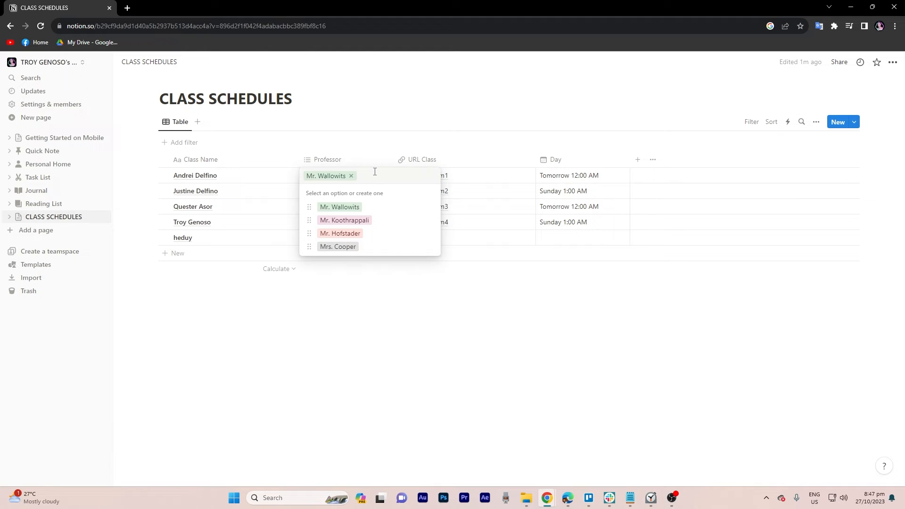
pyautogui.write('asa')
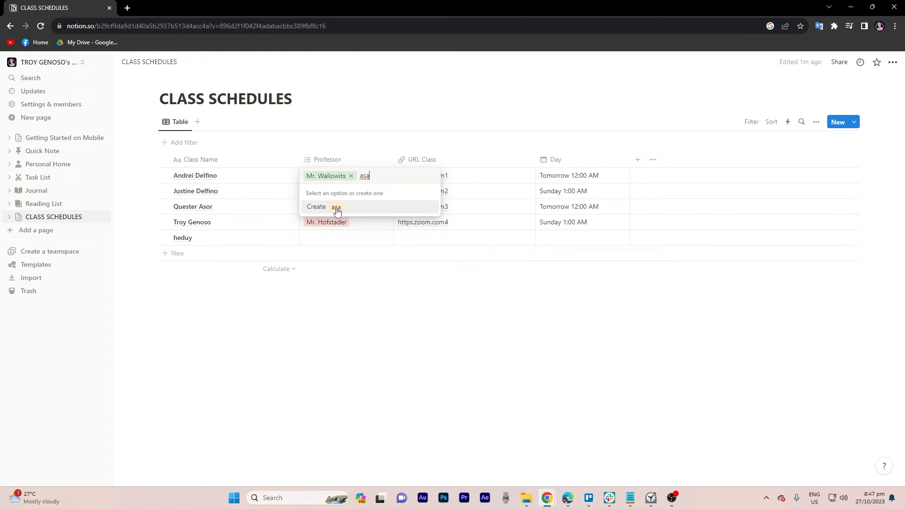
pyautogui.press('Escape')
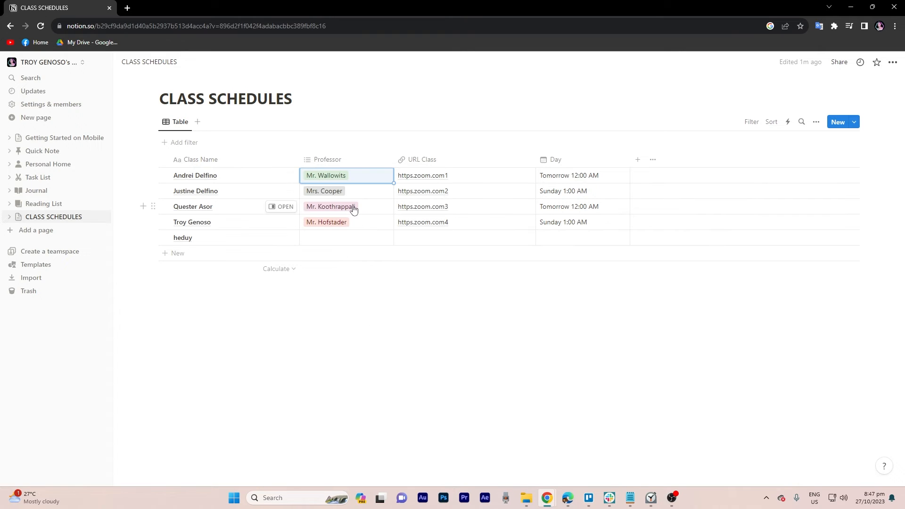
pyautogui.click(355, 193)
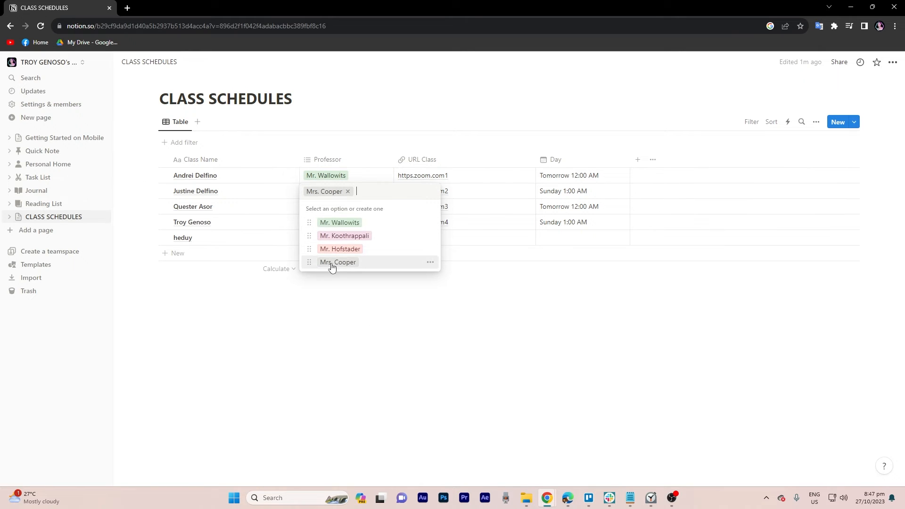
pyautogui.click(353, 312)
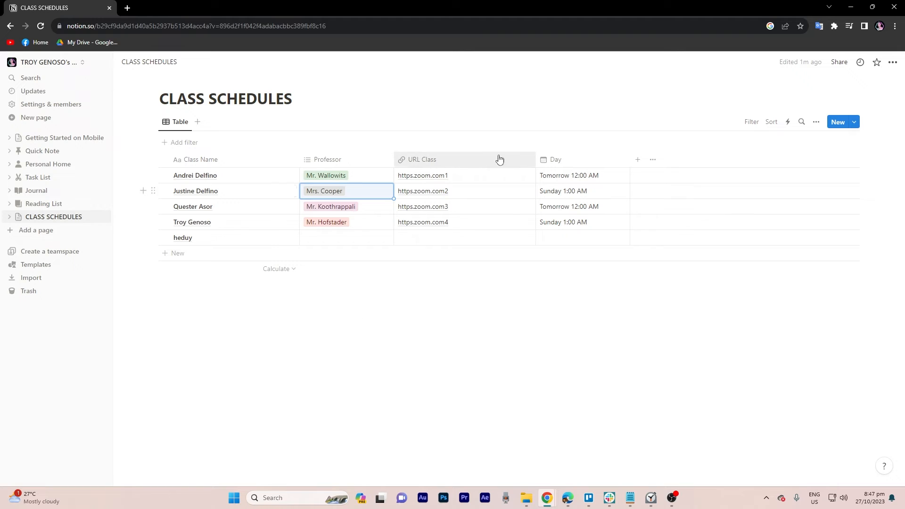
# Inspect the URL Class column's property options and the link entry in its first row.
pyautogui.click(471, 161)
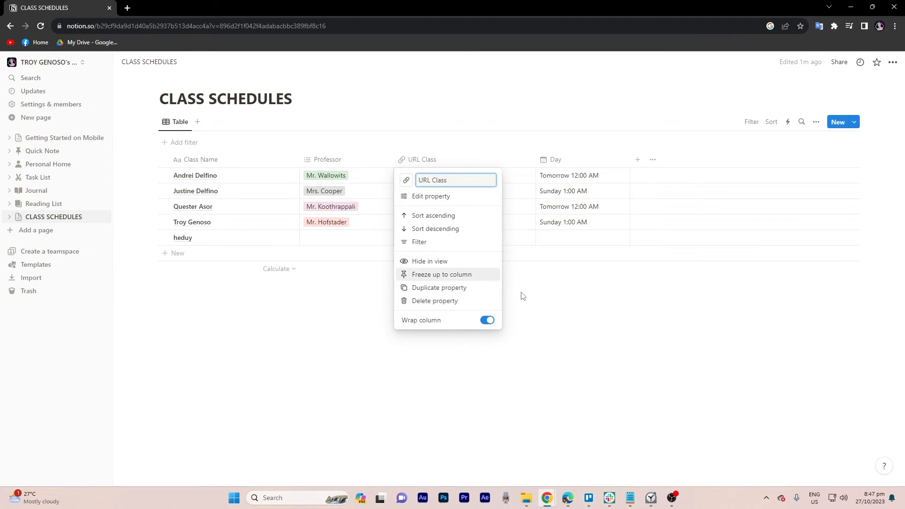
pyautogui.click(561, 239)
pyautogui.click(475, 177)
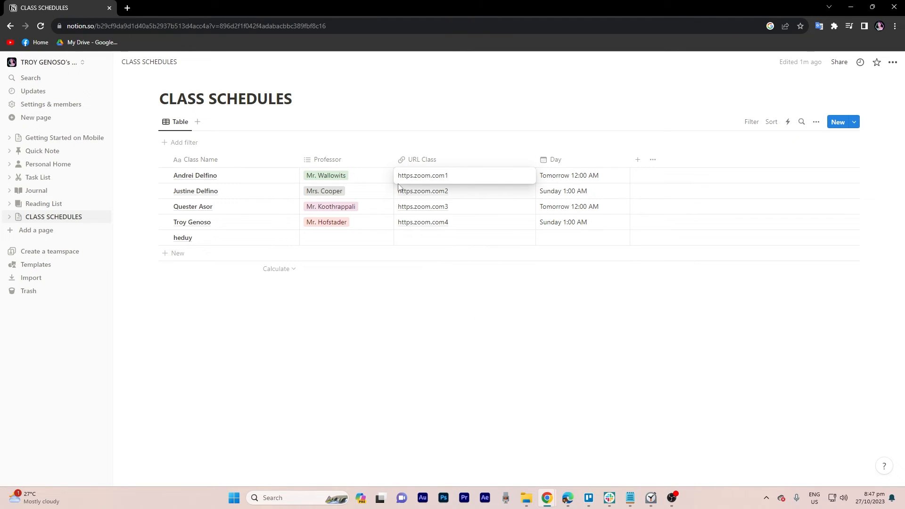
pyautogui.press('Escape')
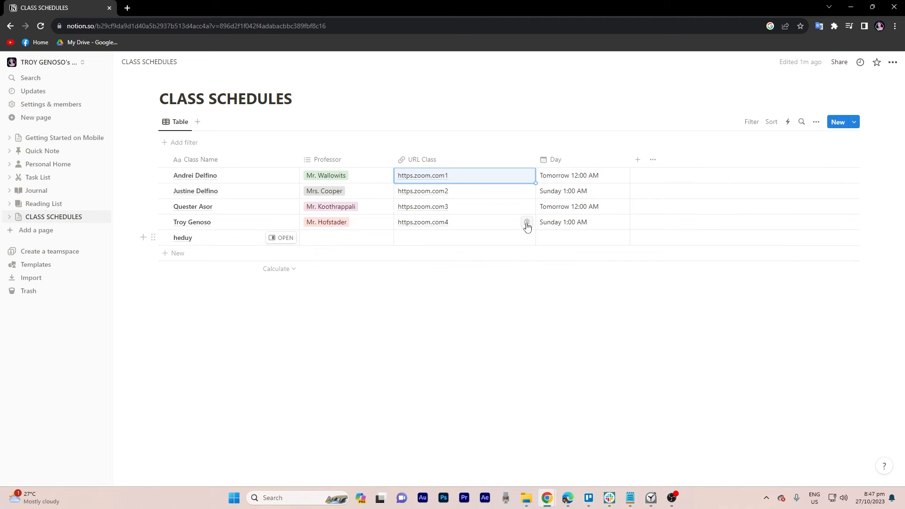
pyautogui.click(538, 309)
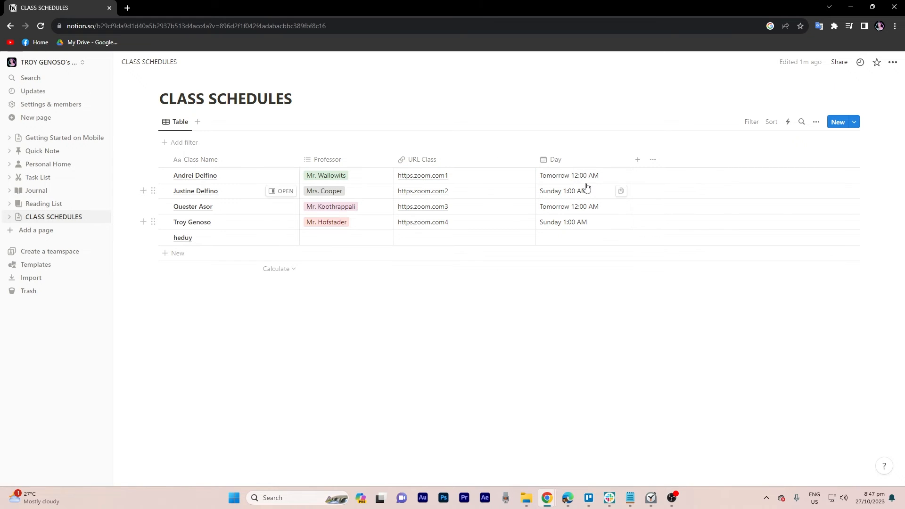
# Examine the Day property's settings, including the available date formats and the time format.
pyautogui.click(563, 159)
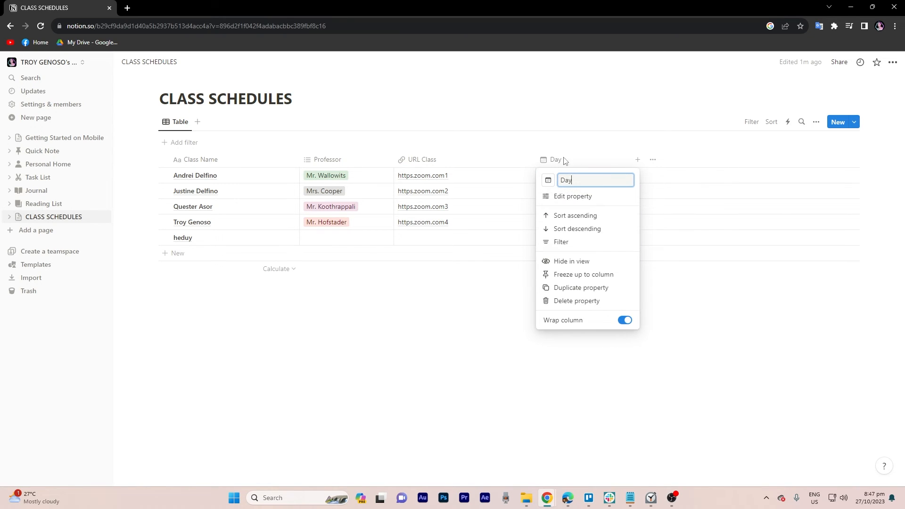
pyautogui.click(571, 196)
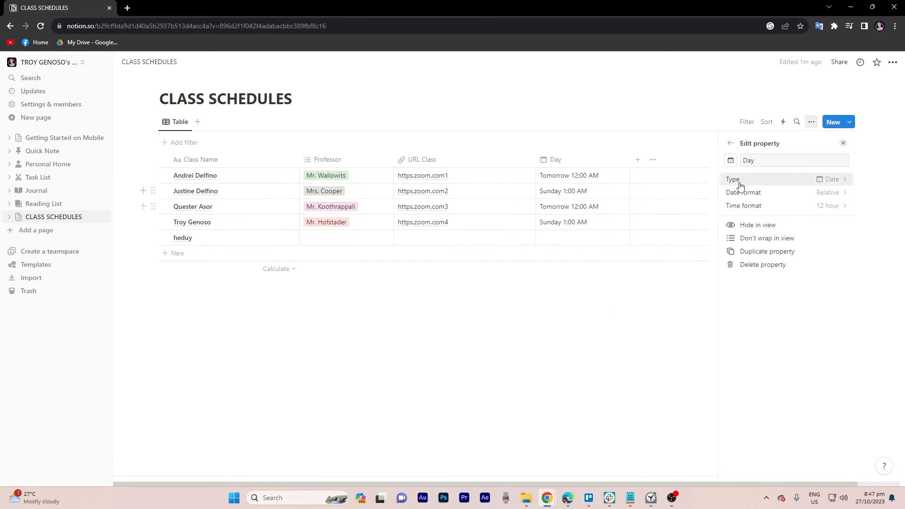
pyautogui.click(818, 193)
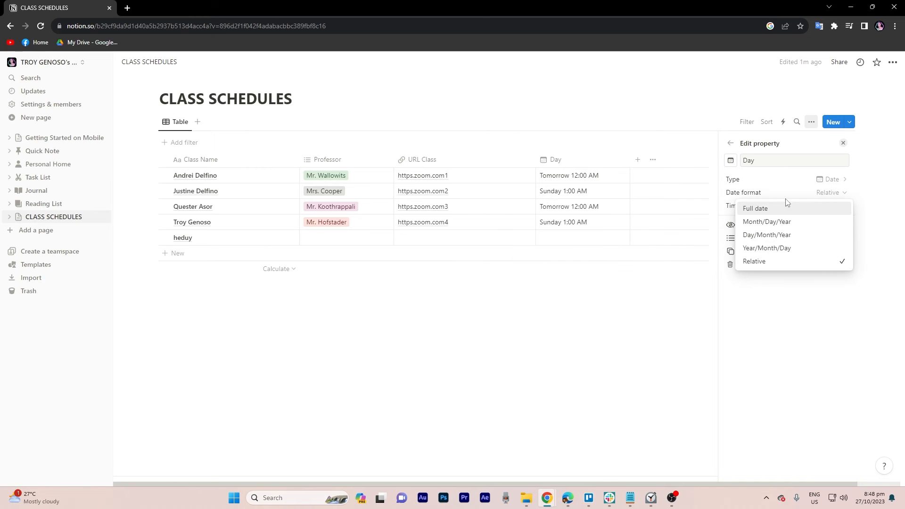
pyautogui.click(782, 271)
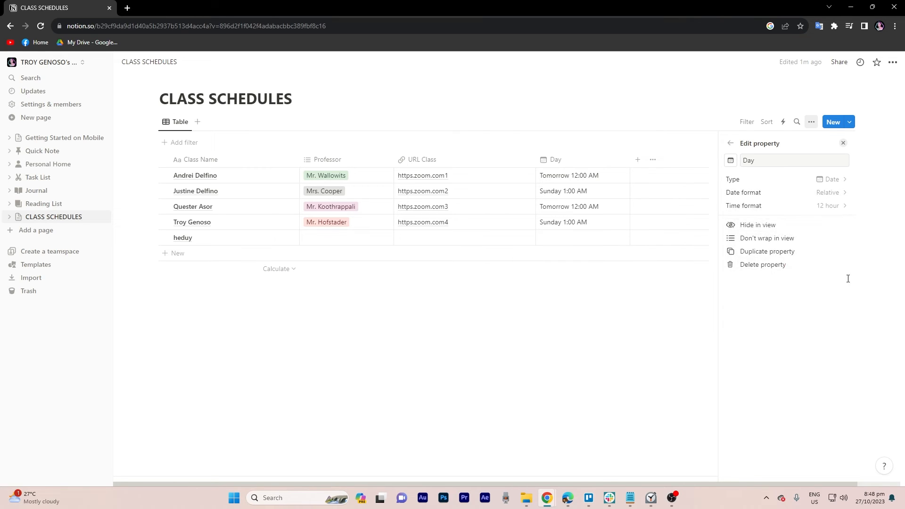
pyautogui.click(802, 211)
pyautogui.click(804, 210)
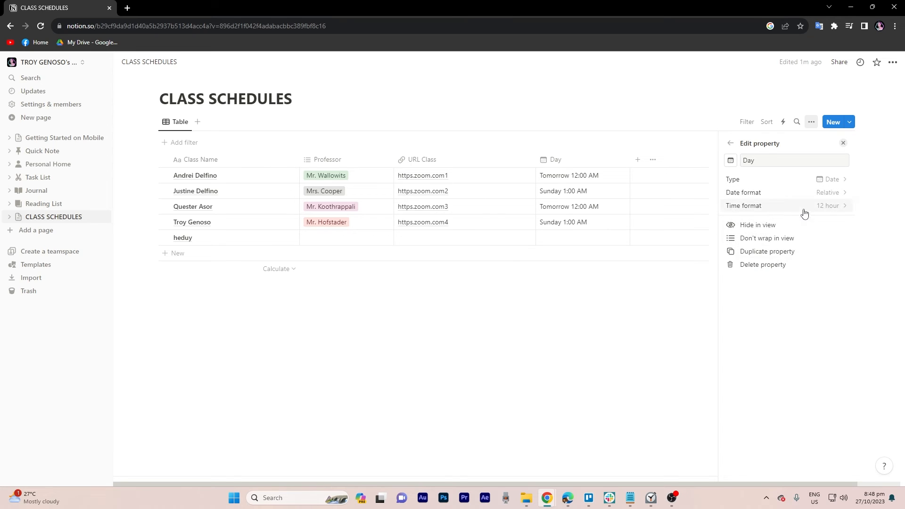
pyautogui.click(622, 367)
# Add an end date of Oct 28, 2023 at 1:00 AM to the first row's Day entry and review its reminder choices.
pyautogui.click(584, 177)
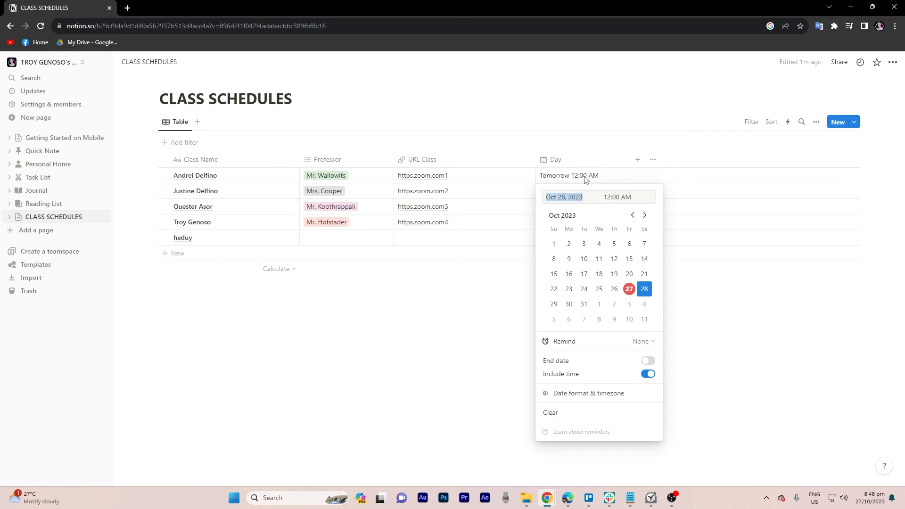
pyautogui.click(654, 366)
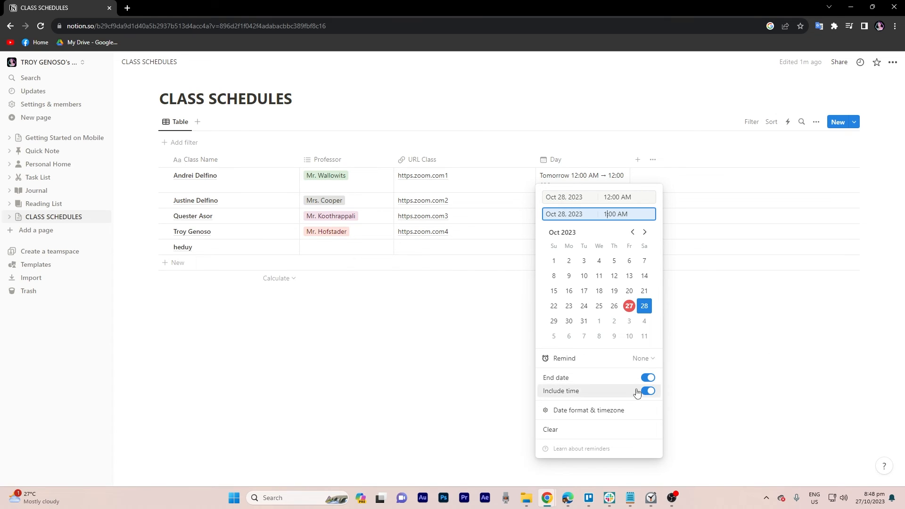
pyautogui.click(643, 358)
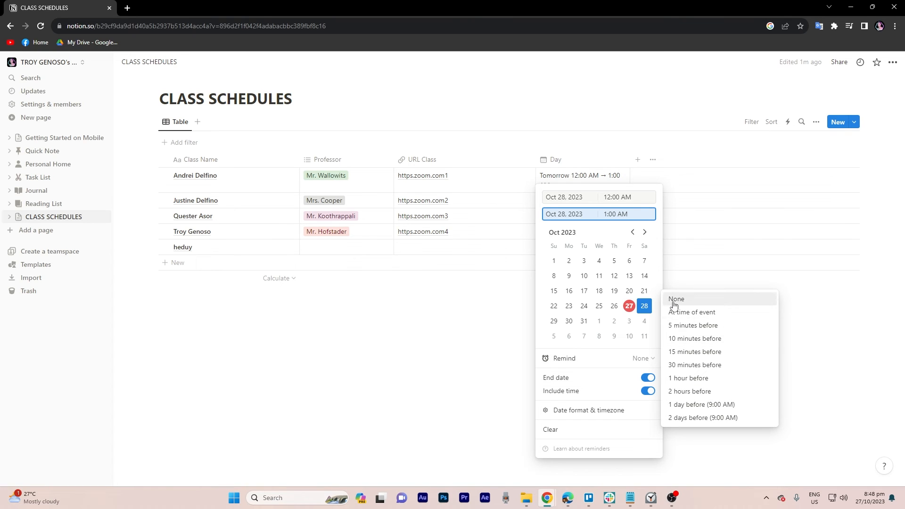
pyautogui.click(683, 443)
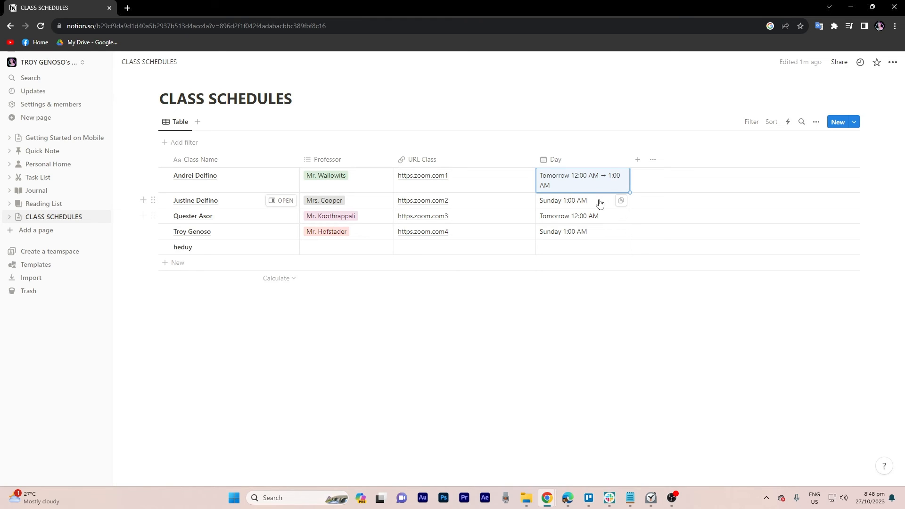
# Add a blank row at the end of the class table and publish the page to the web.
pyautogui.click(164, 267)
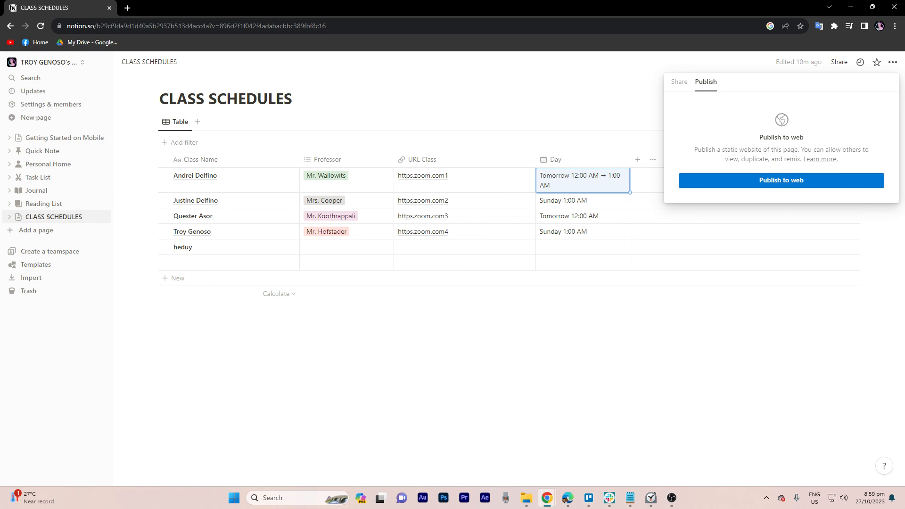
pyautogui.click(781, 180)
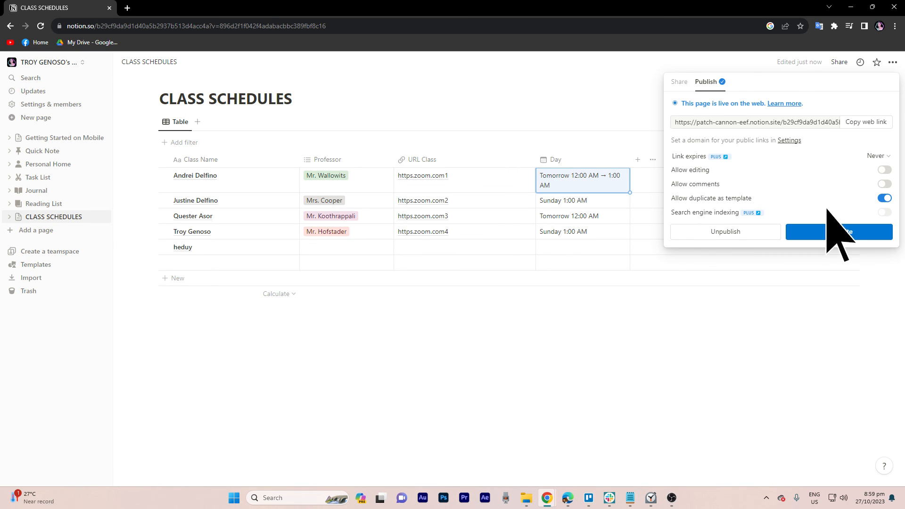